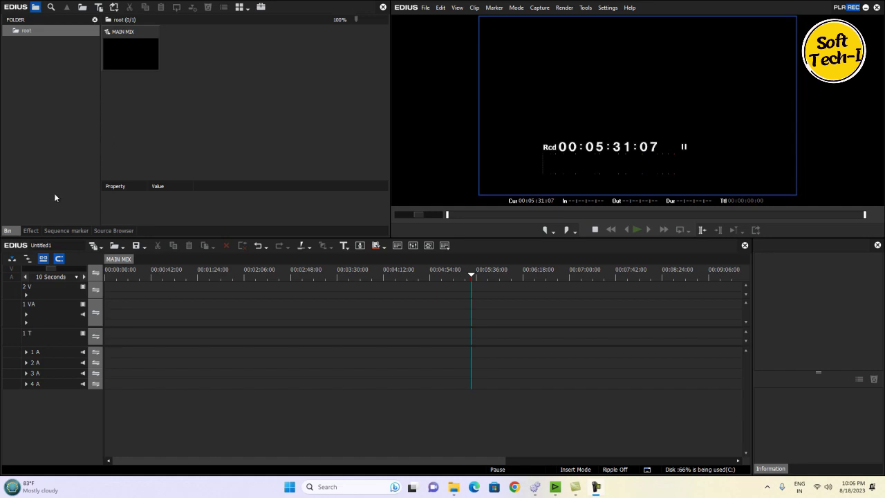
- Import the Sindur Dan (Ei Sindur Sinthite) project file from the EDIUS Unlok PROJECT folder on drive D into the root bin
right_click(33, 94)
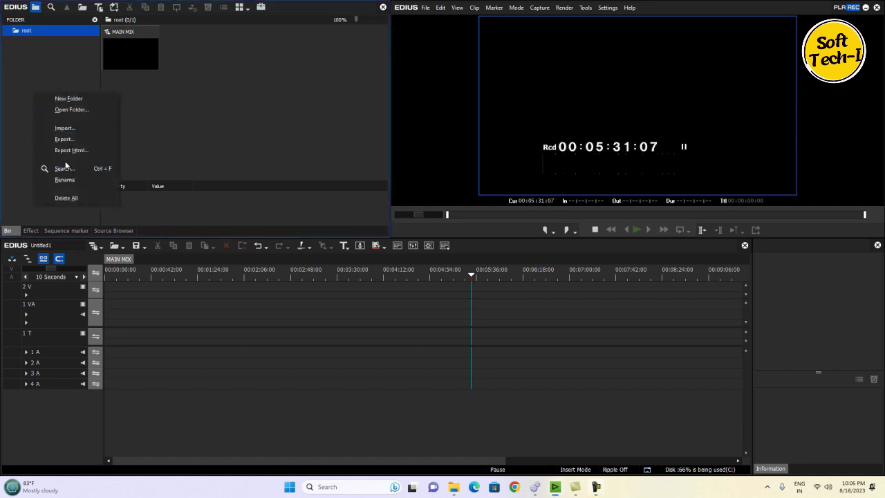
click(72, 129)
click(72, 129)
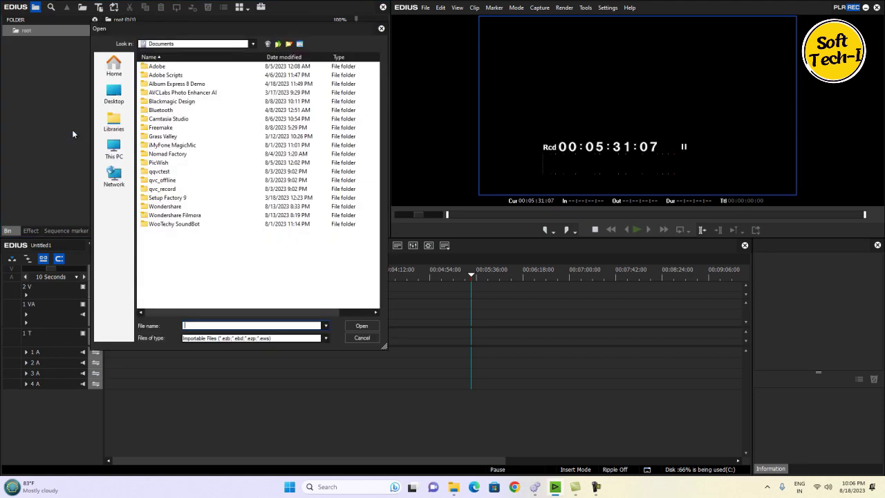
click(114, 149)
double_click(286, 81)
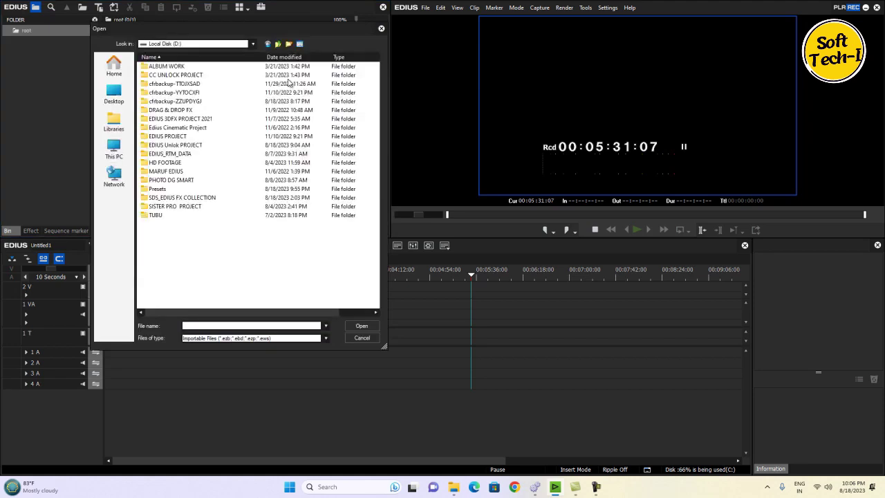
double_click(189, 146)
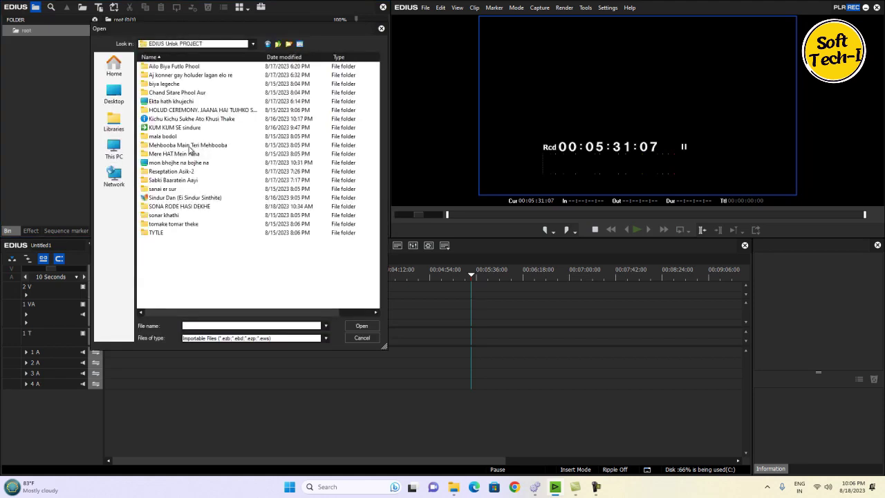
double_click(186, 198)
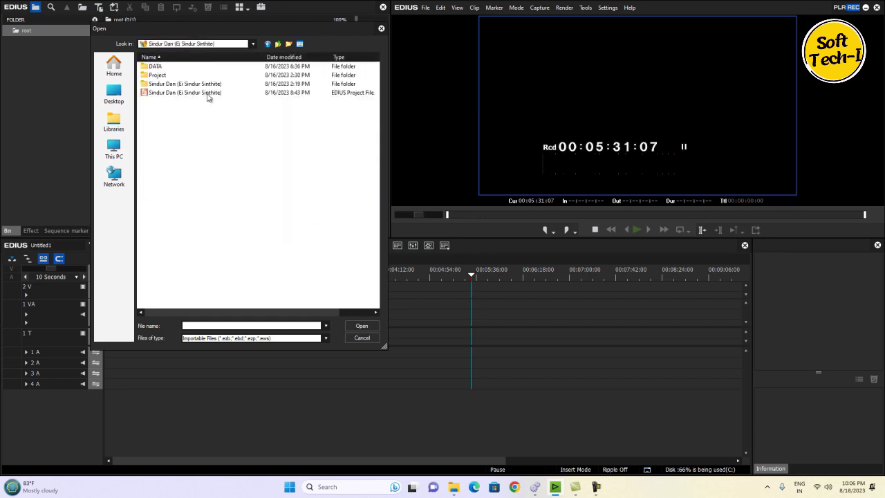
double_click(207, 94)
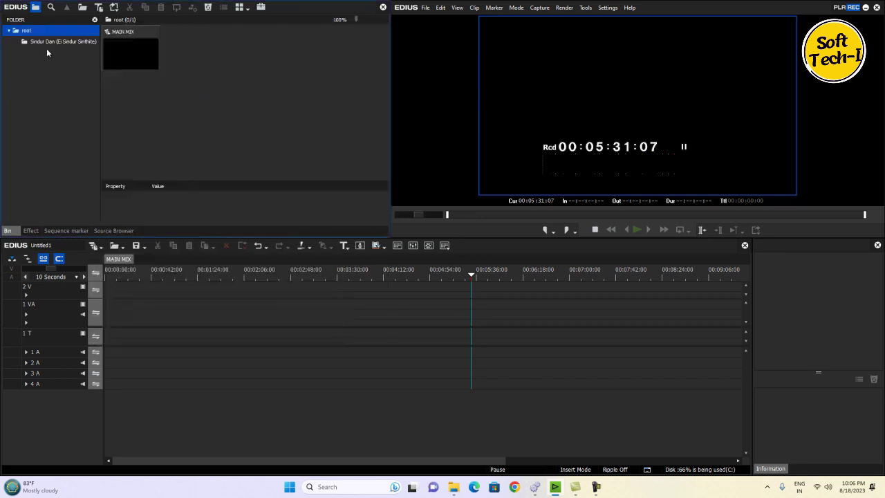
- Open the Sindur Dan sequence from its bin folder, set the timeline scale to 10 seconds and scrub through the edit
click(50, 42)
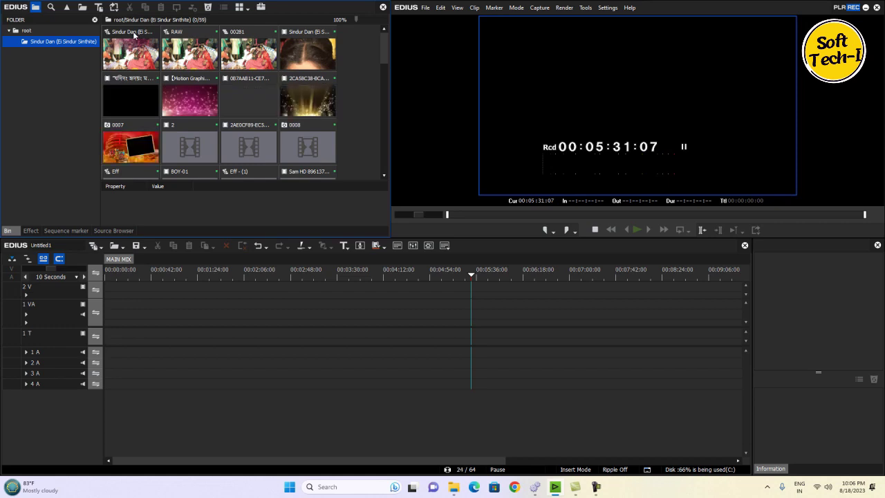
double_click(134, 34)
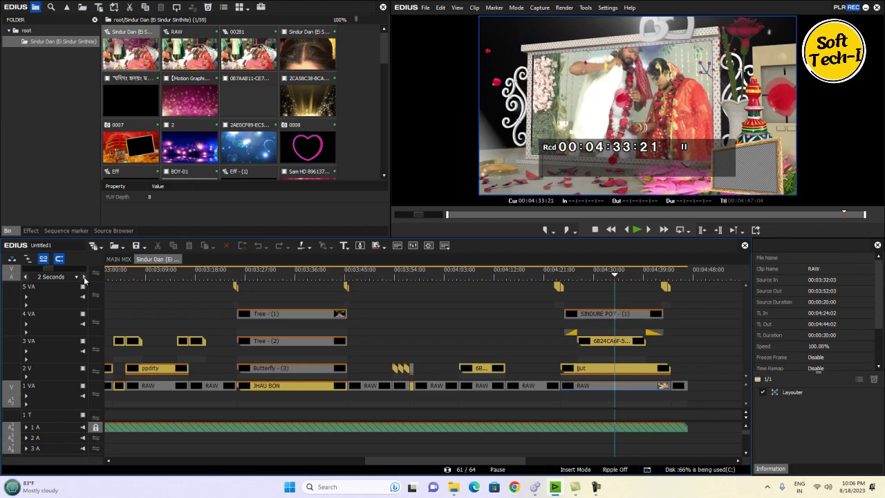
click(83, 277)
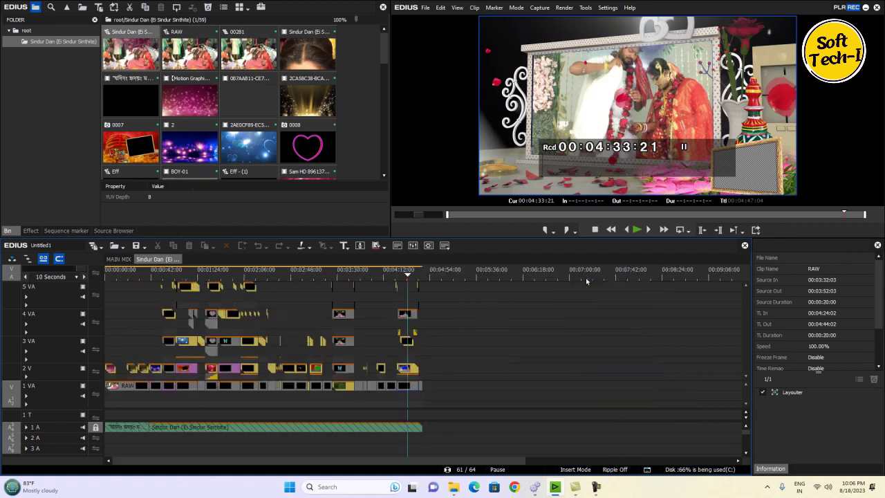
click(137, 273)
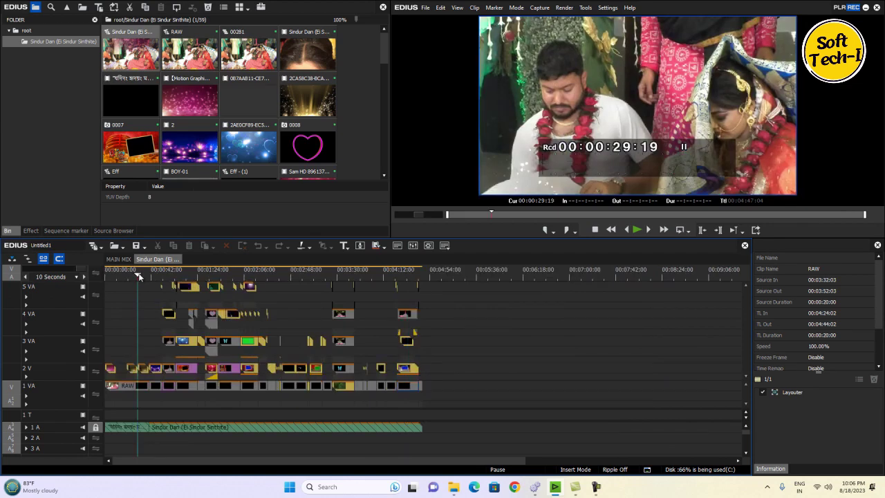
drag(138, 277, 195, 290)
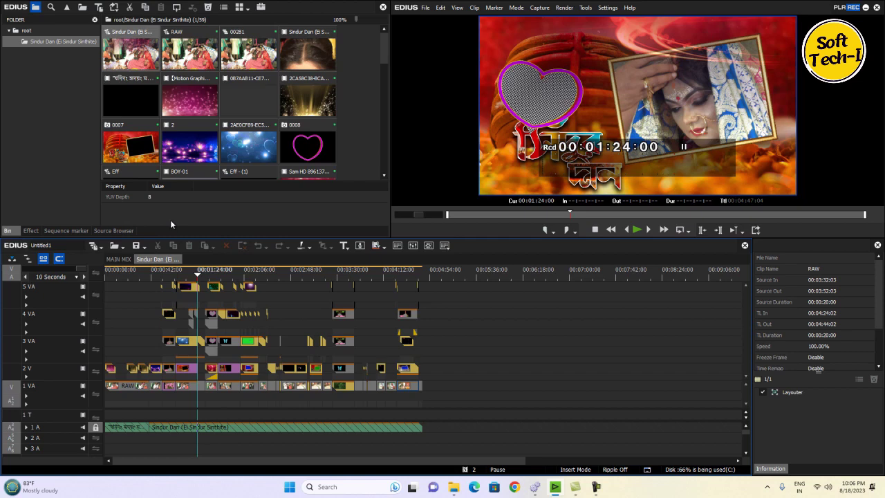
drag(291, 275, 342, 285)
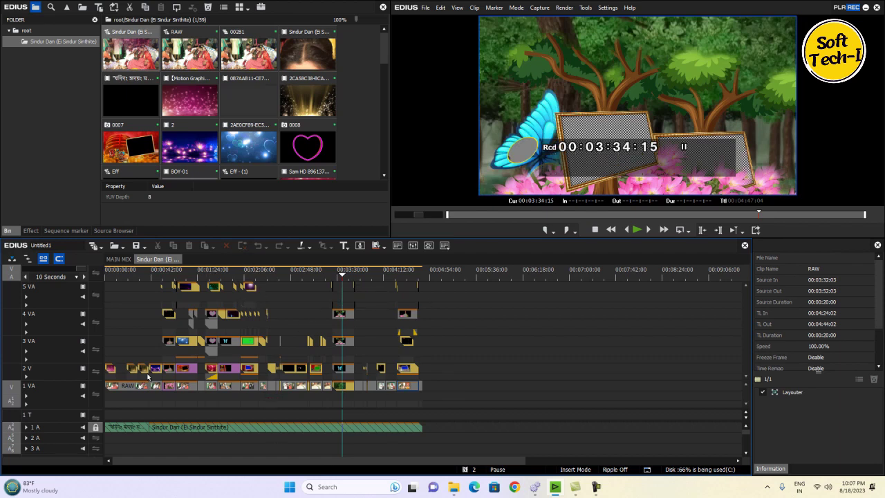
- Place the Sindur Dan sequence at the start of track 1 VA in MAIN MIX and preview it around 00:01:28:09
click(119, 260)
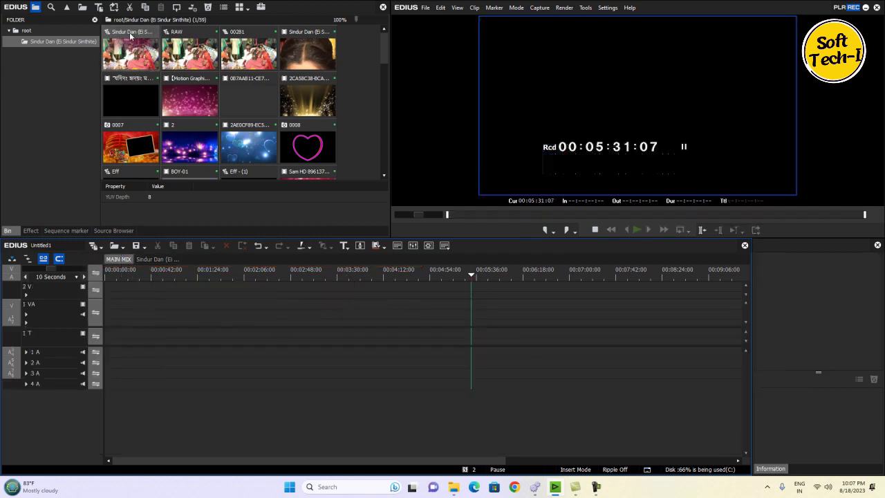
drag(130, 36, 106, 319)
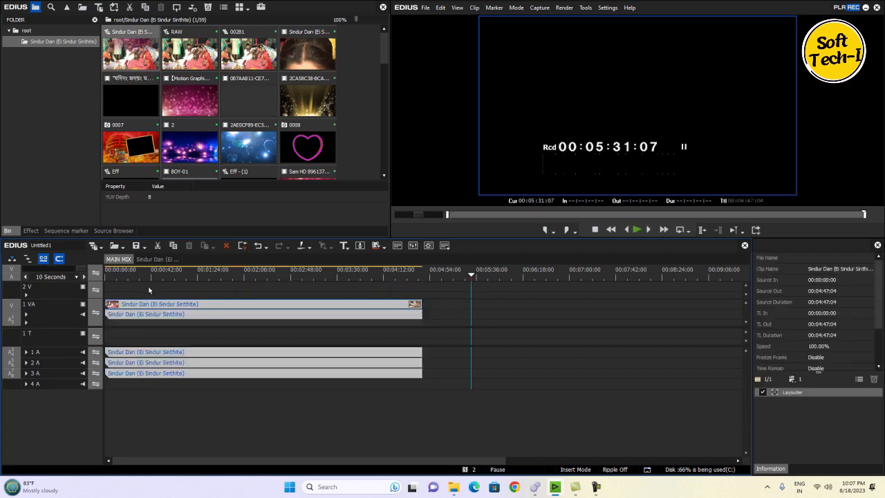
drag(143, 275, 218, 274)
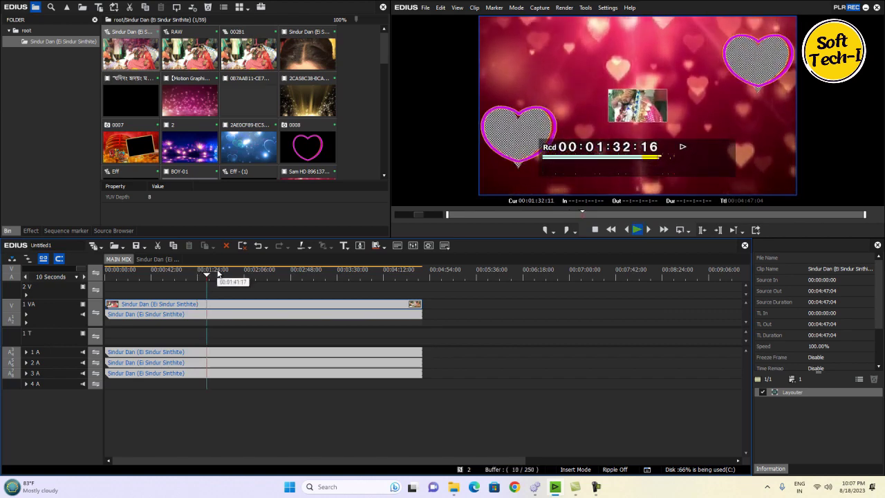
click(197, 275)
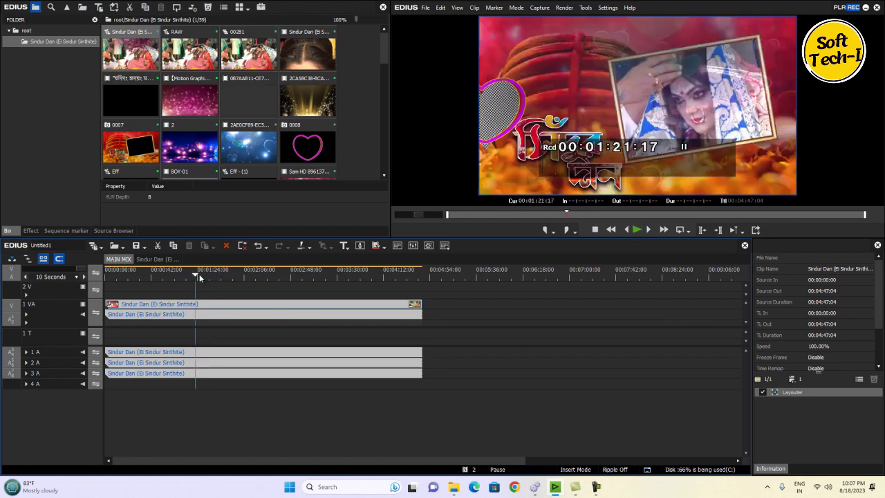
click(202, 275)
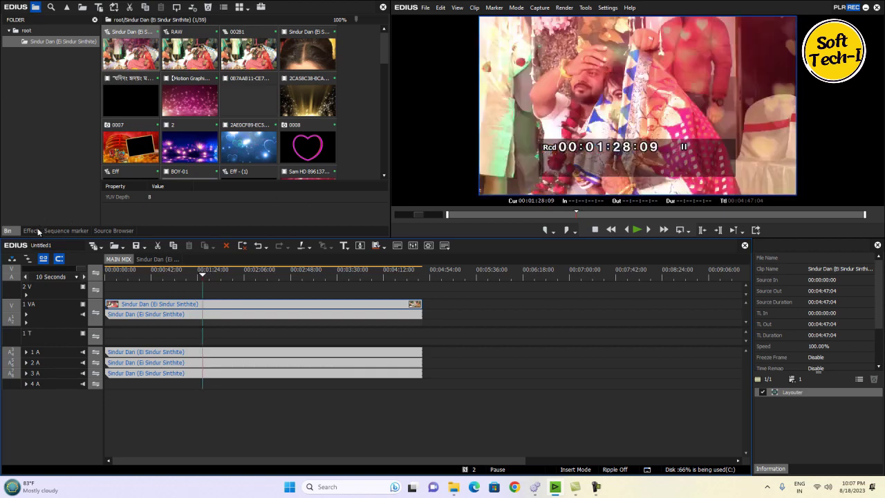
- Apply the CIMATIC VIDEO preset from the Sanjib Photography effect folder to the Sindur Dan clip on track 1 VA
click(36, 231)
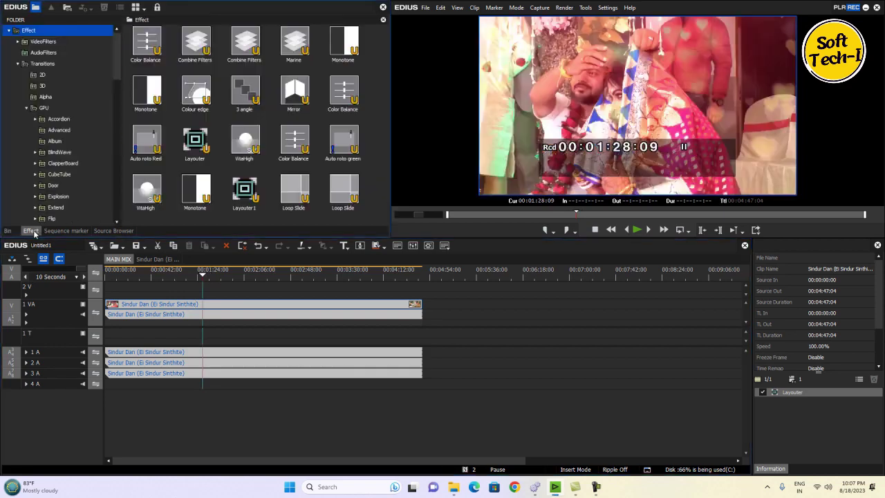
click(18, 64)
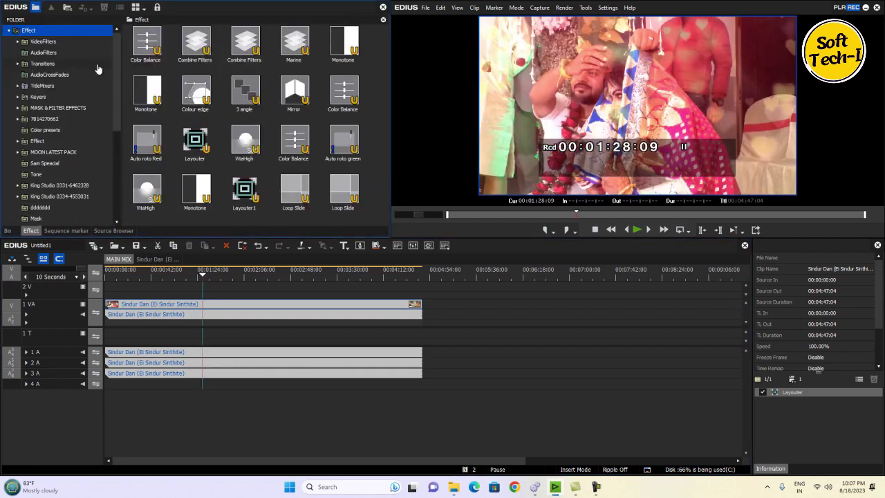
click(9, 31)
click(9, 31)
scroll(67, 128, down, 5)
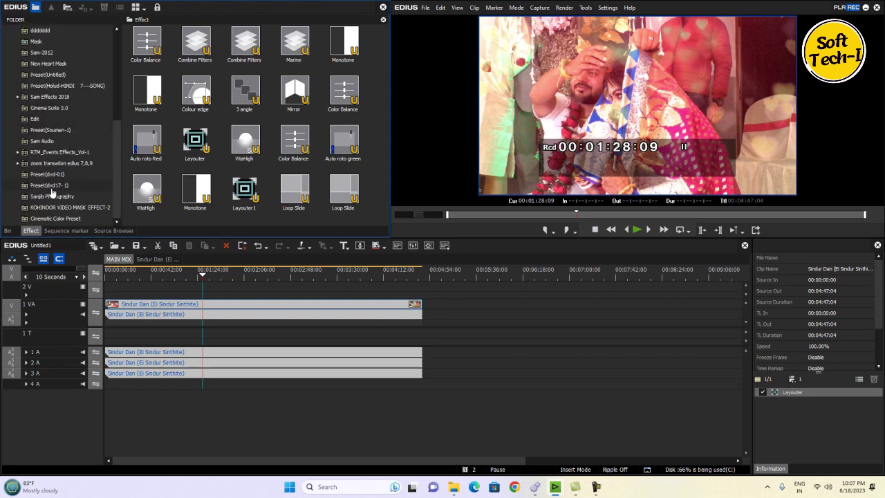
click(49, 198)
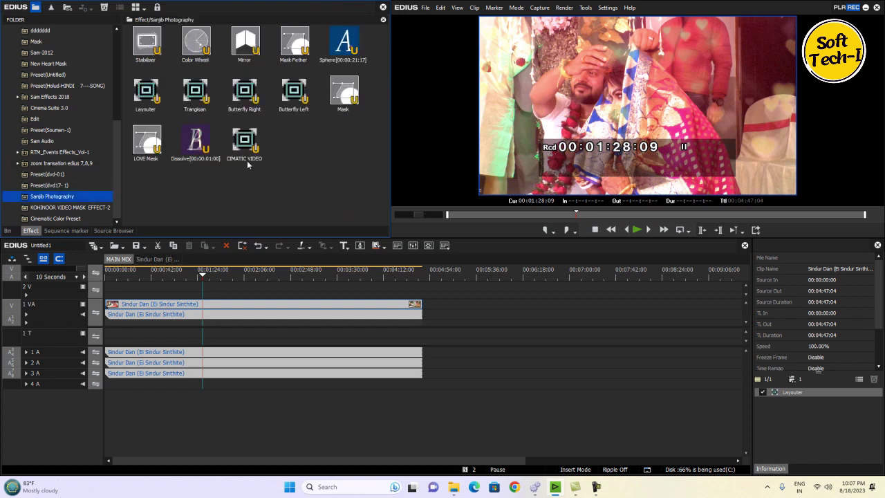
drag(247, 161, 241, 304)
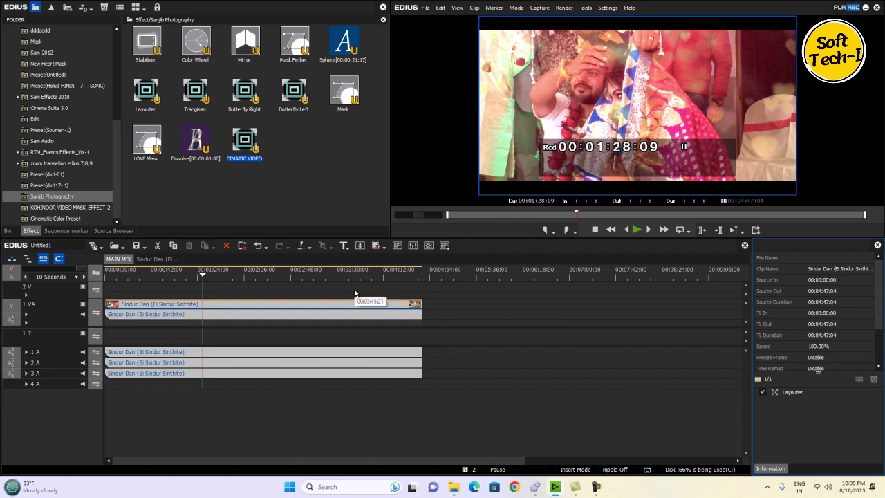
- Compare the clip with its Layouter effect off and on, and review the original Sindur Dan sequence back to 00:01:56:06
click(763, 393)
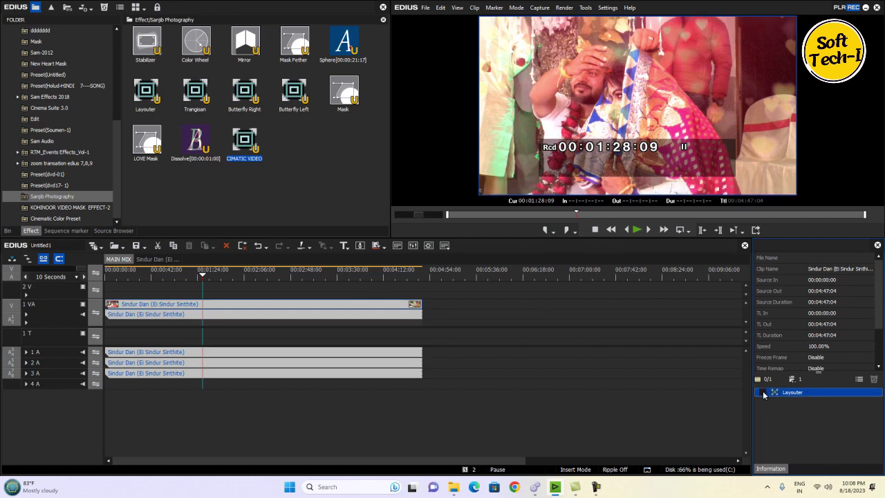
click(764, 393)
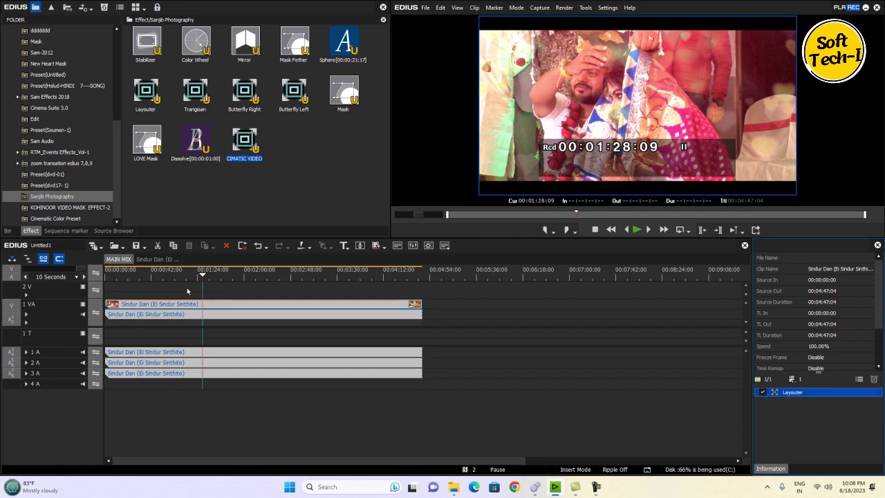
click(169, 262)
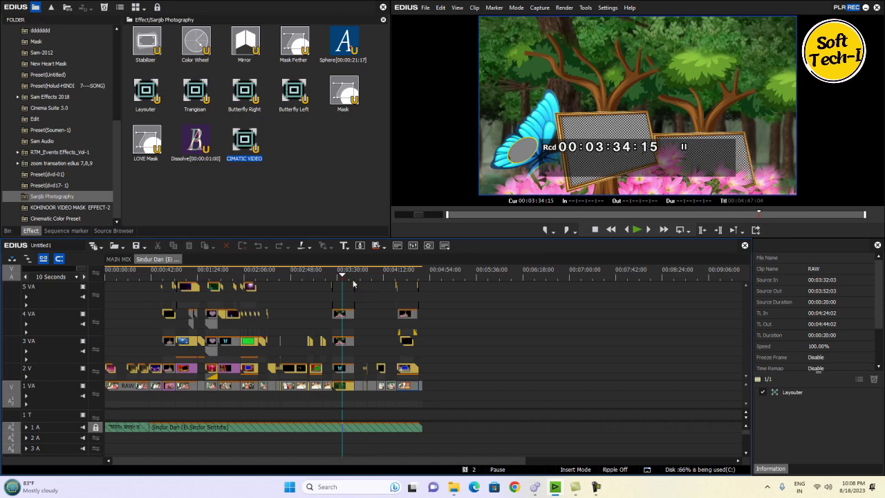
drag(313, 280, 233, 287)
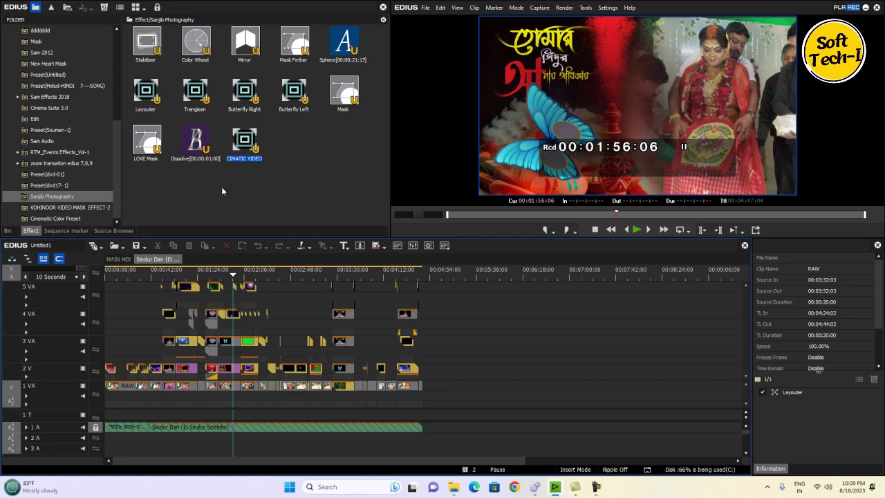
- Reapply the CIMATIC VIDEO preset to the Sindur Dan clip in MAIN MIX and check the picture at 00:02:28:09
click(123, 259)
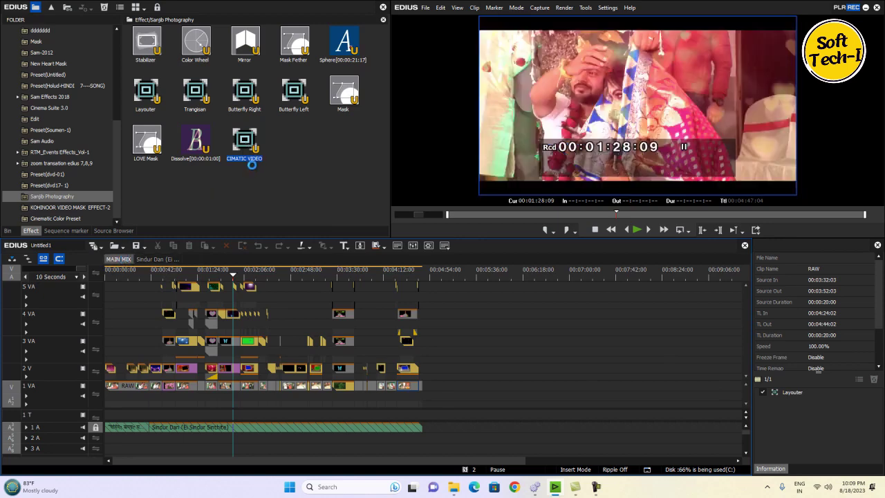
drag(246, 142, 259, 306)
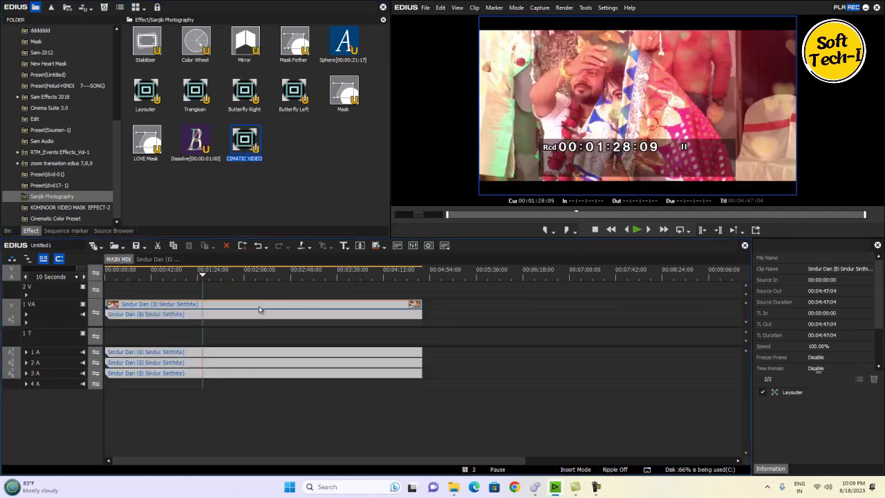
drag(227, 279, 269, 279)
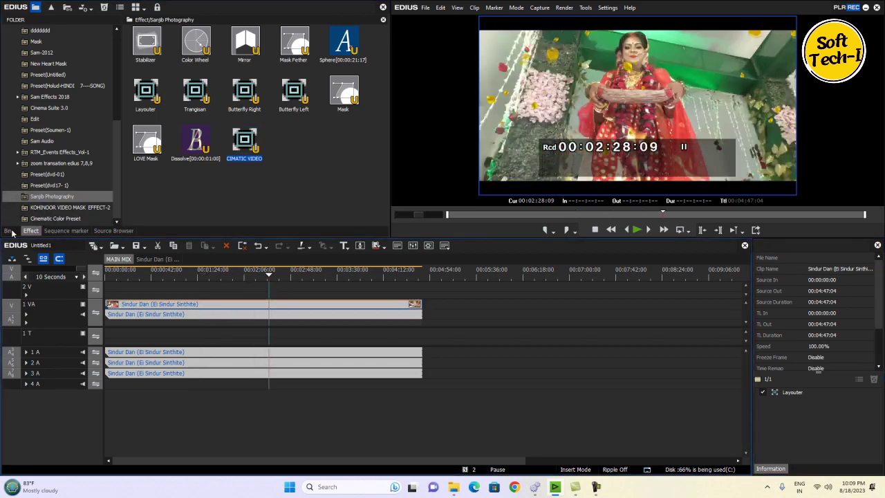
- Import the sonar khathi project from the EDIUS Unlok PROJECT folder into the bin and open its sonar khathi folder
click(9, 231)
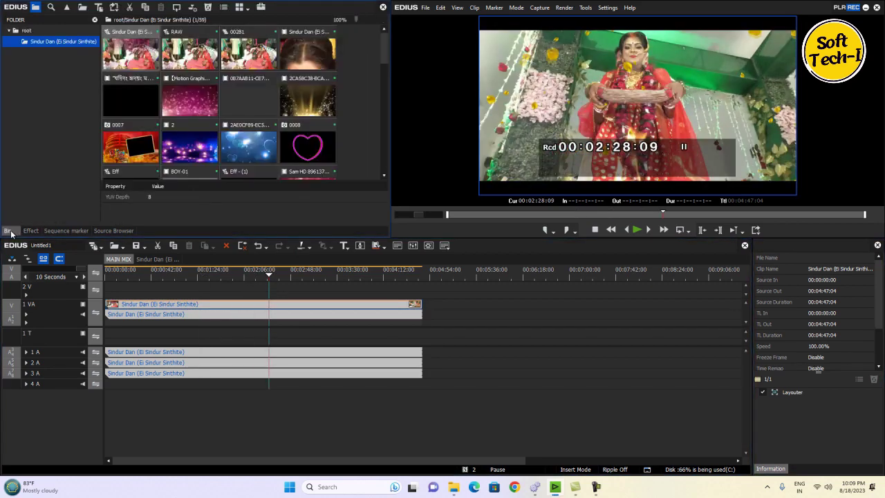
right_click(39, 93)
click(55, 132)
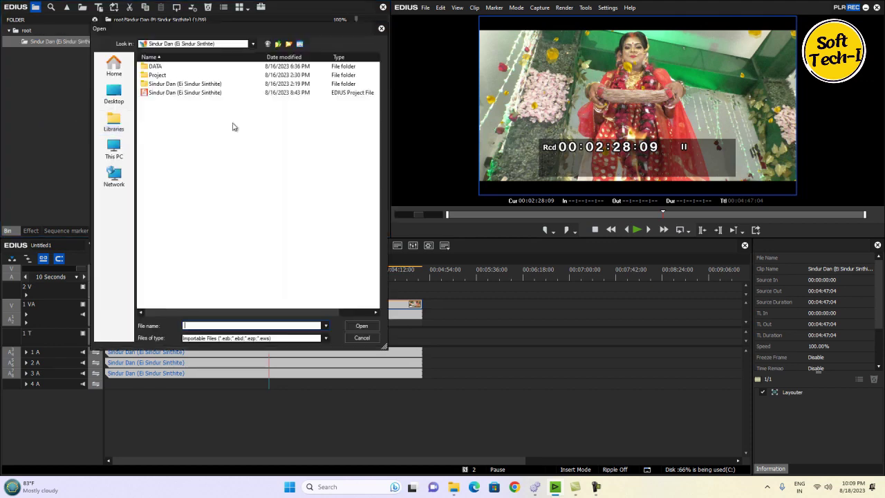
click(278, 44)
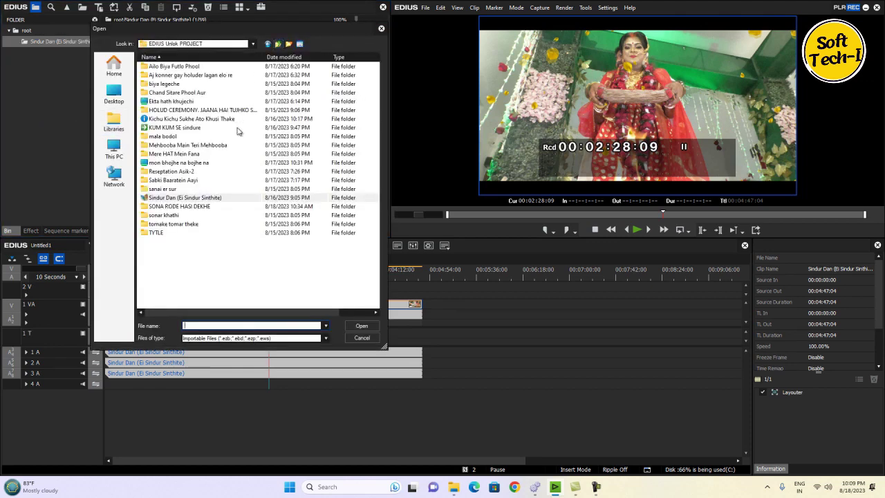
click(173, 217)
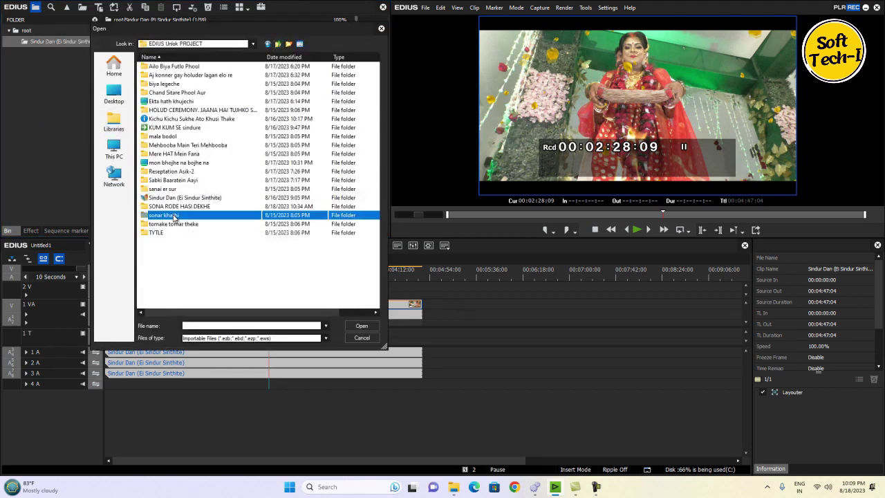
double_click(173, 218)
double_click(173, 107)
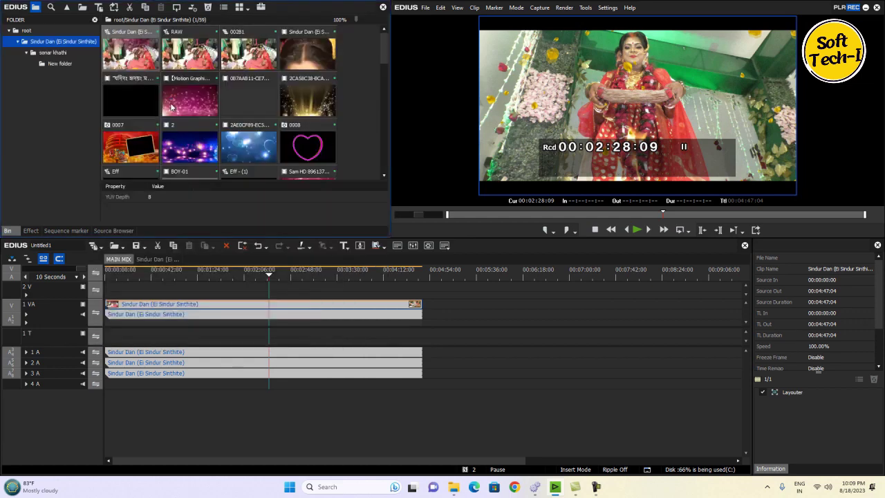
click(52, 54)
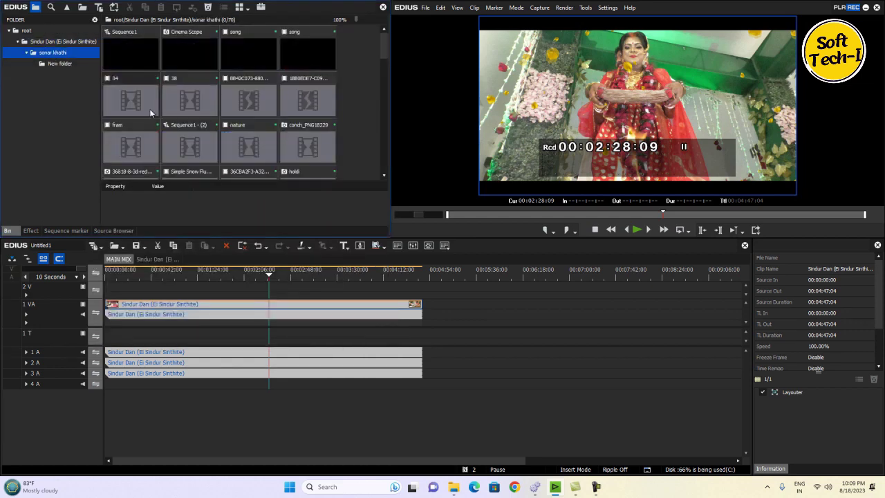
- Open Sequence1 from the sonar khathi bin folder and check its picture at 00:00:32:07
click(132, 36)
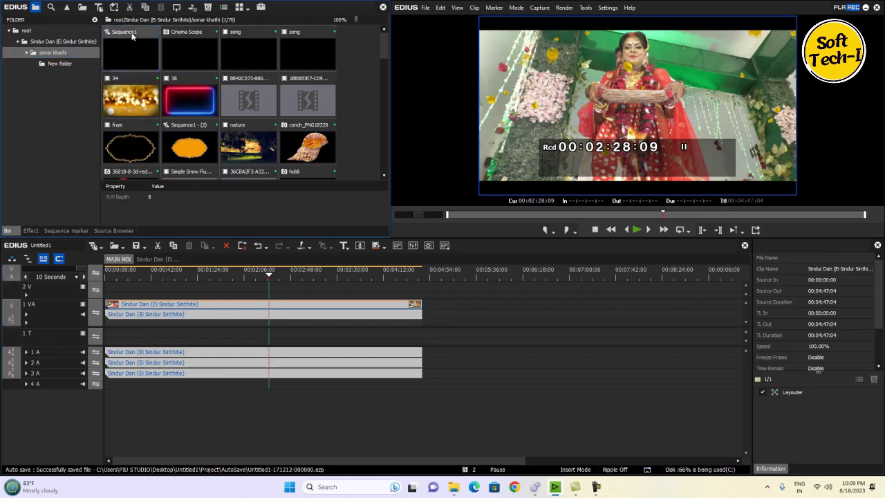
double_click(132, 35)
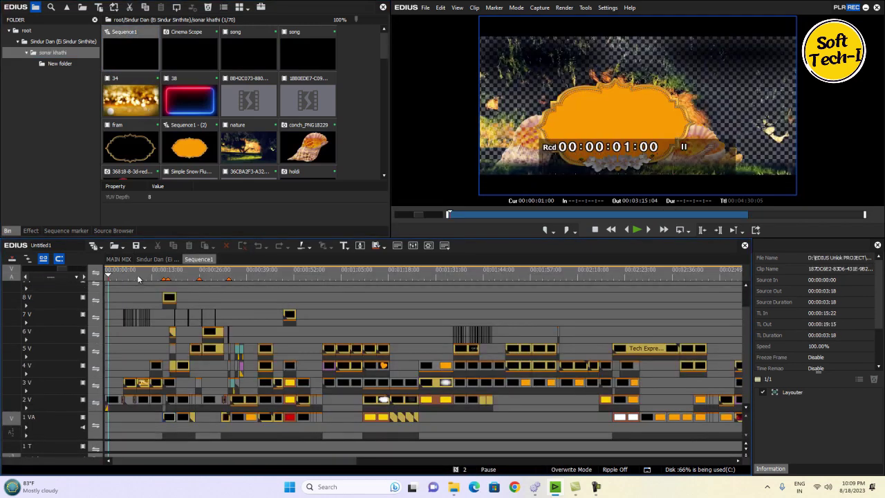
click(136, 274)
click(222, 277)
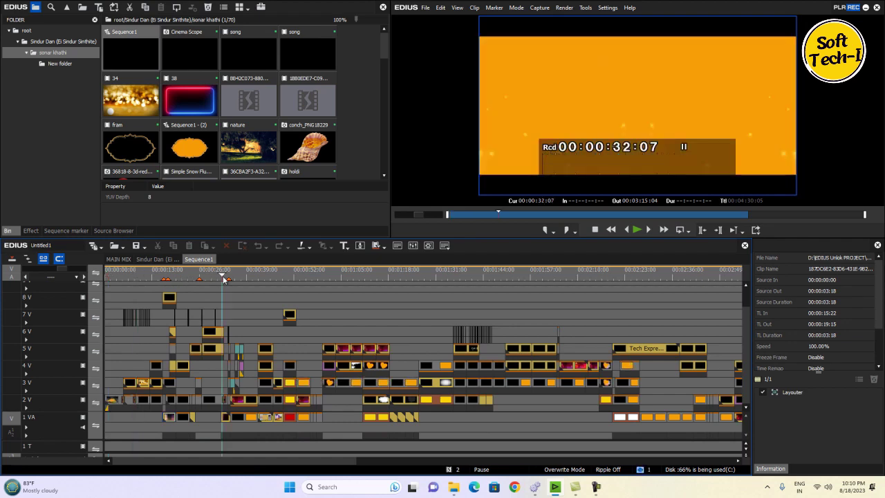
- Compare the picture with video track 10 V hidden and shown, and delete the Cinema Scope overlay clip from that track with it hidden
scroll(742, 320, up, 2)
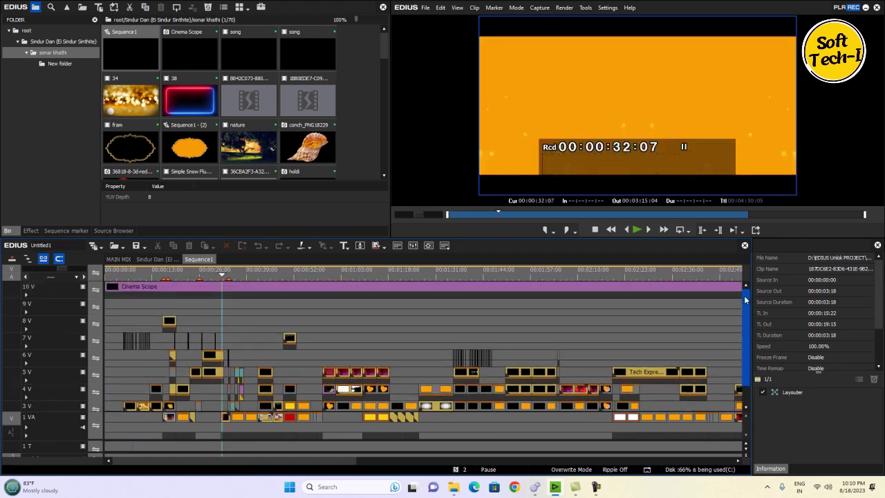
click(83, 287)
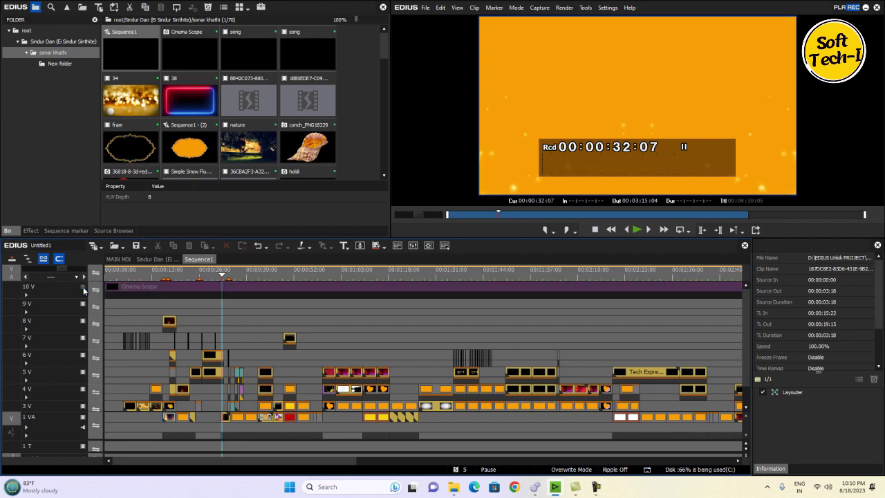
click(83, 289)
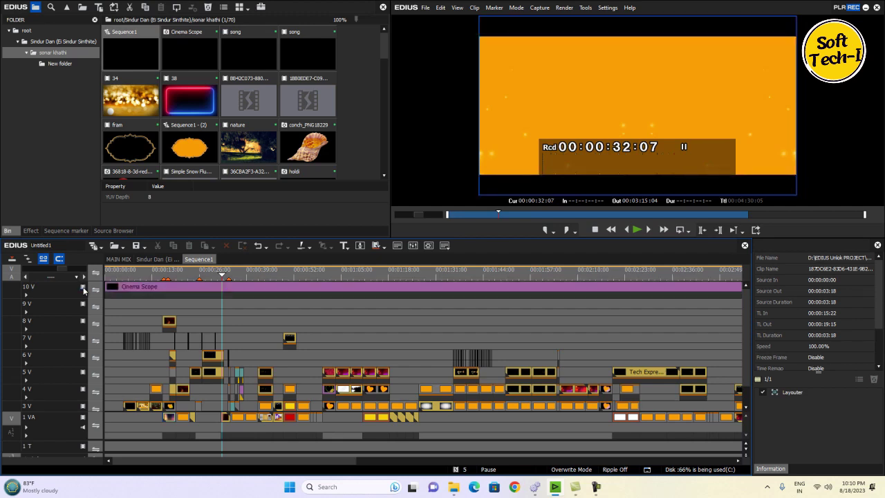
click(83, 289)
click(164, 291)
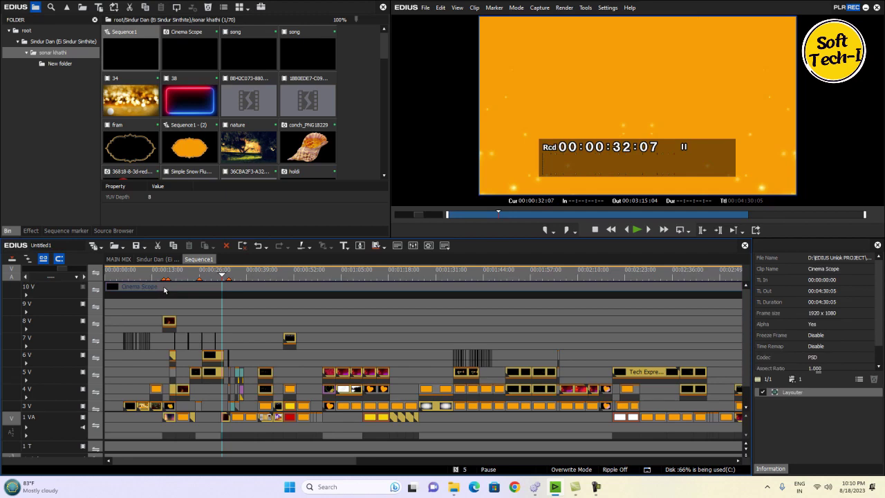
key(Delete)
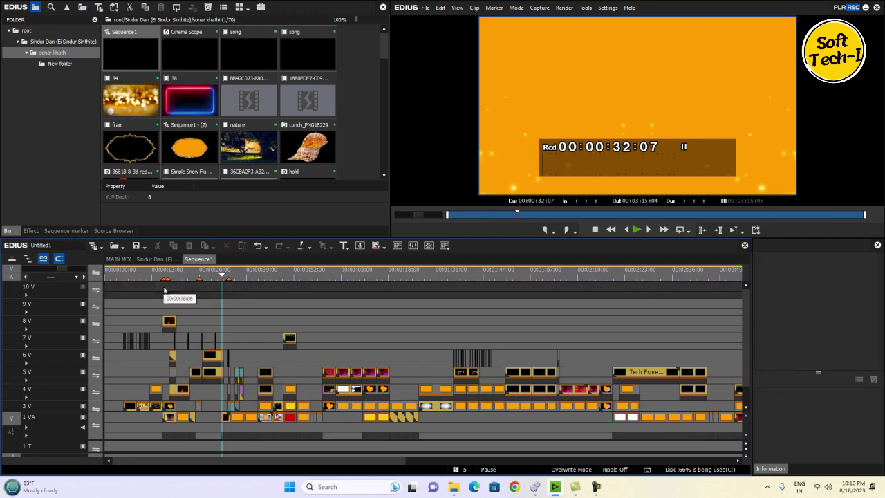
- Place Sequence1 directly after the Sindur Dan clip on track 1 VA of MAIN MIX and preview it from 00:05:01:07
click(120, 260)
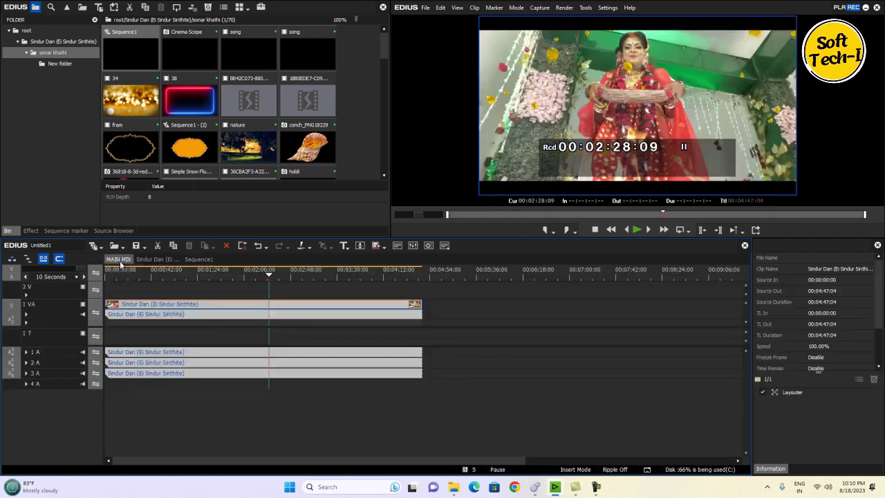
drag(125, 35, 430, 299)
click(438, 274)
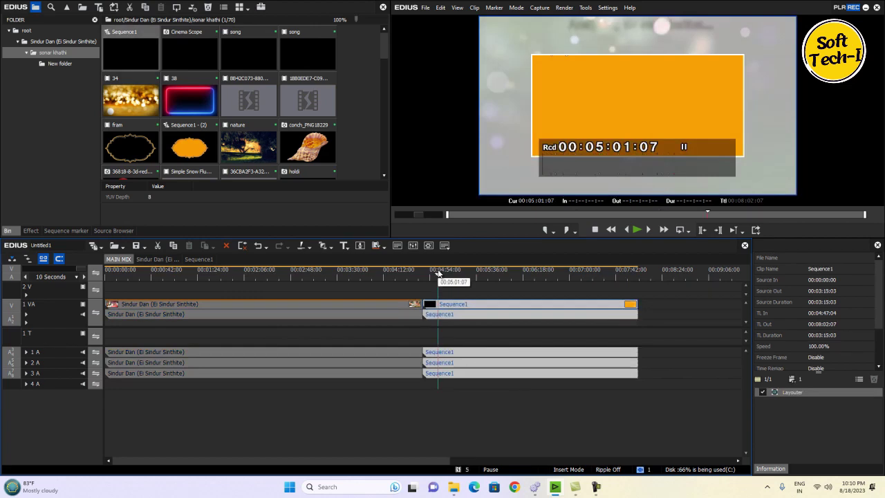
key(space)
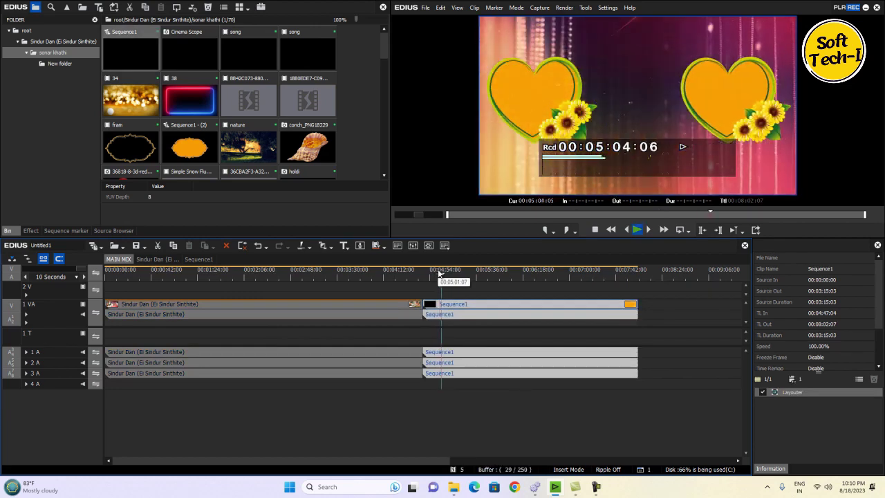
key(space)
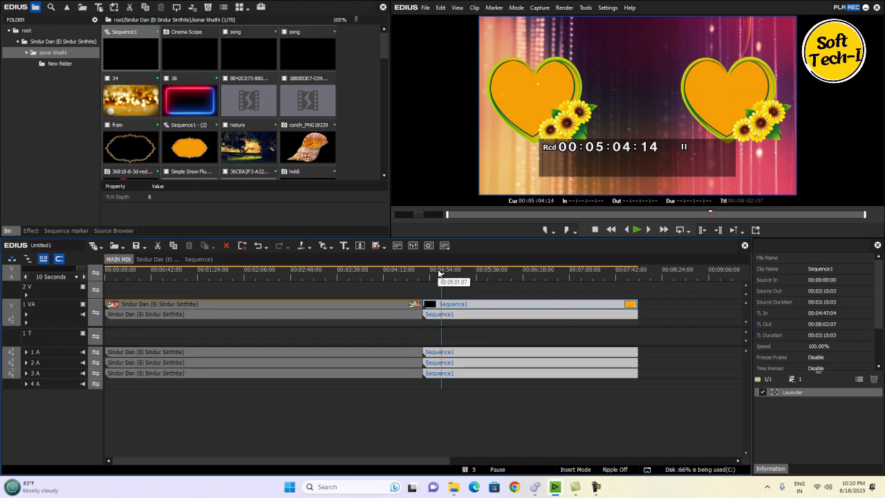
- Apply the CIMATIC VIDEO preset from the Sanjib Photography effect folder to the Sequence1 clip and disable its Layouter effect for comparison
click(31, 230)
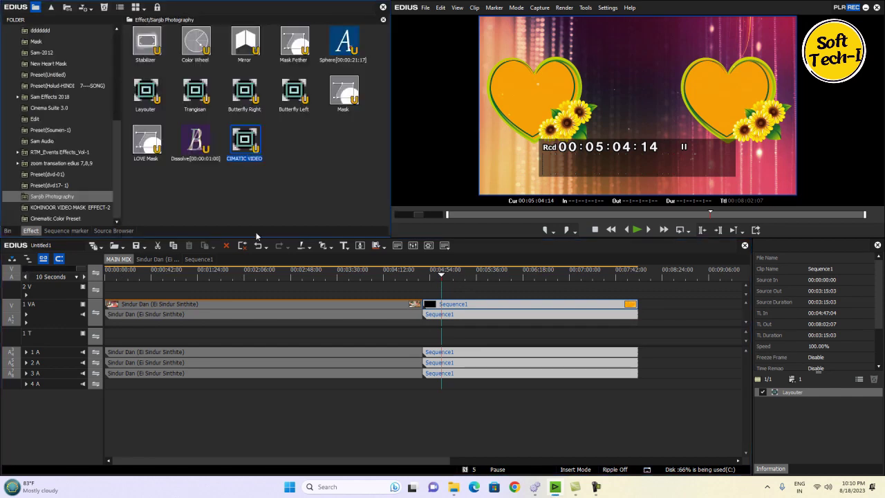
drag(246, 139, 468, 305)
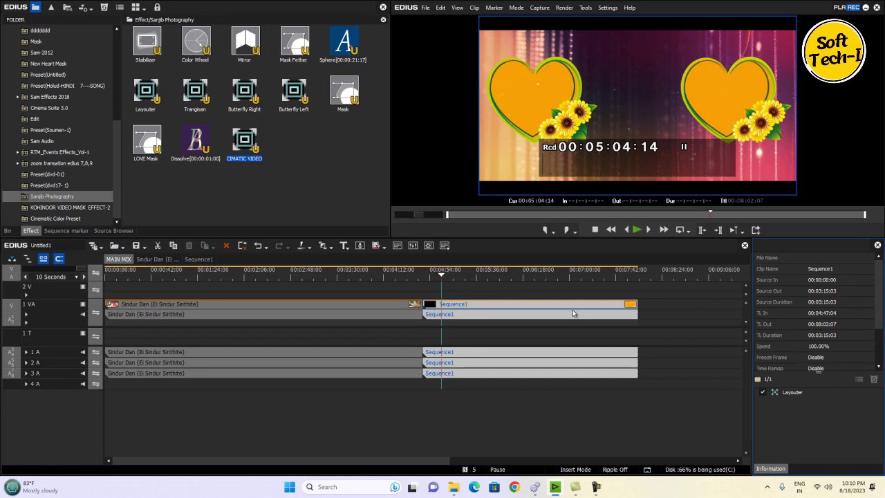
click(763, 393)
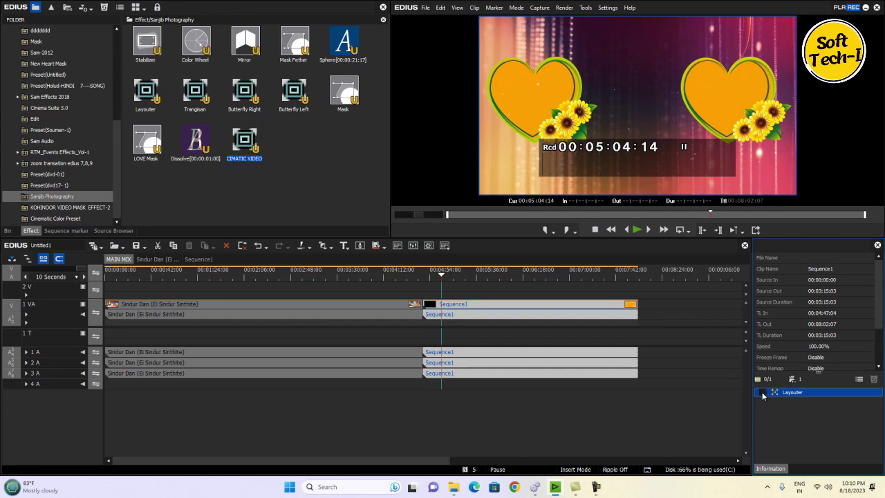